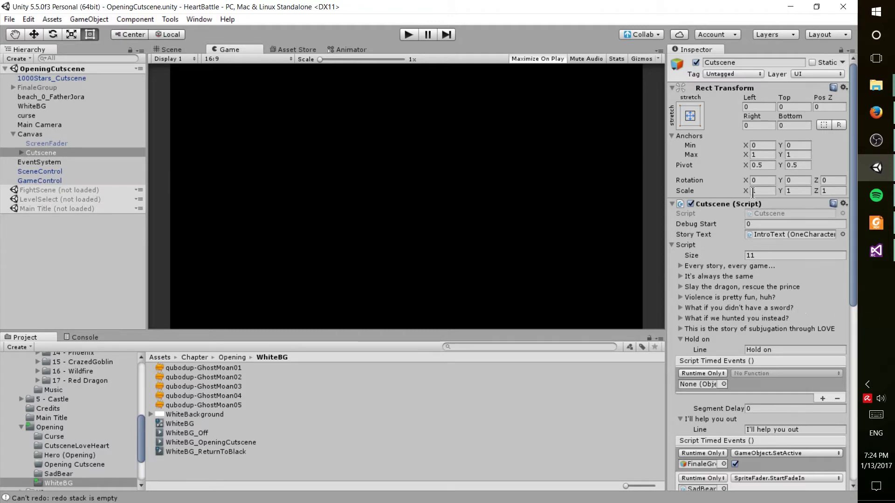
Step: Run the OpeningCutscene scene in play mode to watch the opening cutscene through to the fight tutorial
{"action": "scroll", "coordinate": [779, 338], "scroll_direction": "down", "scroll_amount": 8}
{"action": "scroll", "coordinate": [779, 338], "scroll_direction": "up", "scroll_amount": 8}
{"action": "left_click", "coordinate": [407, 35]}
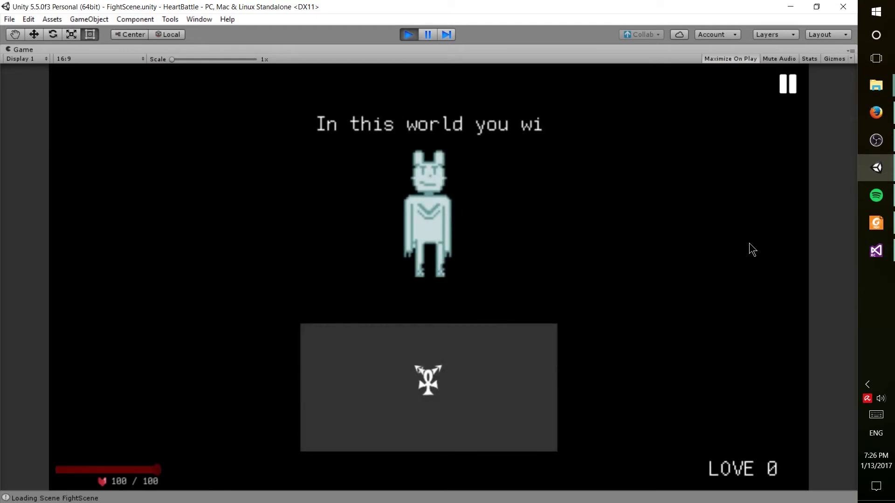
Step: Test the player symbol's movement in all directions inside the battle box during the opening fight dialogue
{"action": "key", "text": "Left"}
{"action": "key", "text": "Down"}
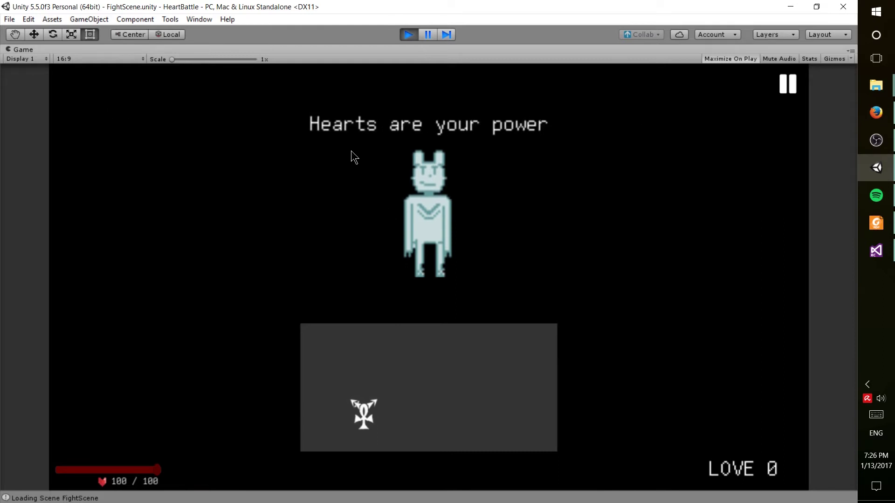
{"action": "key", "text": "Up"}
{"action": "key", "text": "Right"}
{"action": "key", "text": "Down"}
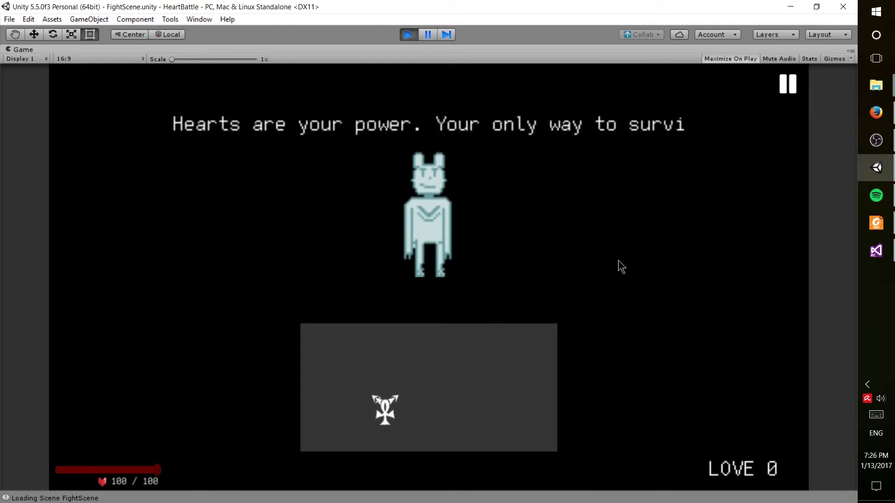
{"action": "key", "text": "Left"}
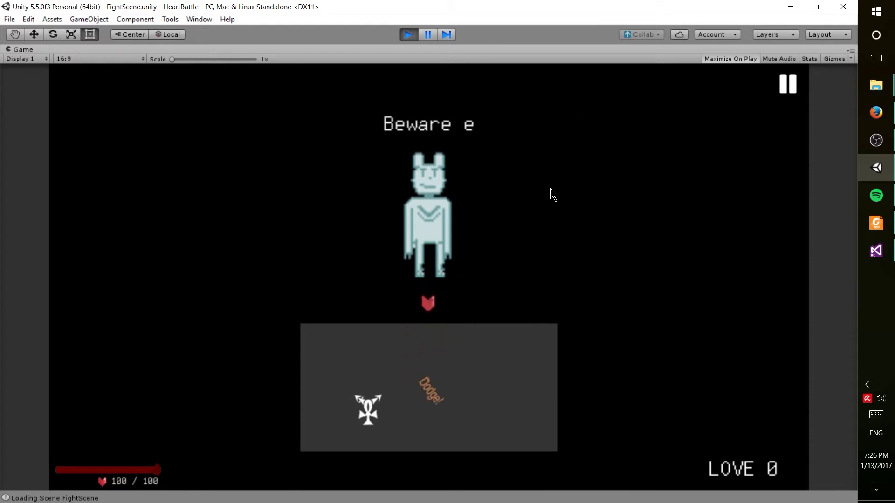
Step: Steer the player symbol into the line of falling hearts to collect the first wave
{"action": "key", "text": "Up"}
{"action": "key", "text": "Right"}
{"action": "key", "text": "Down"}
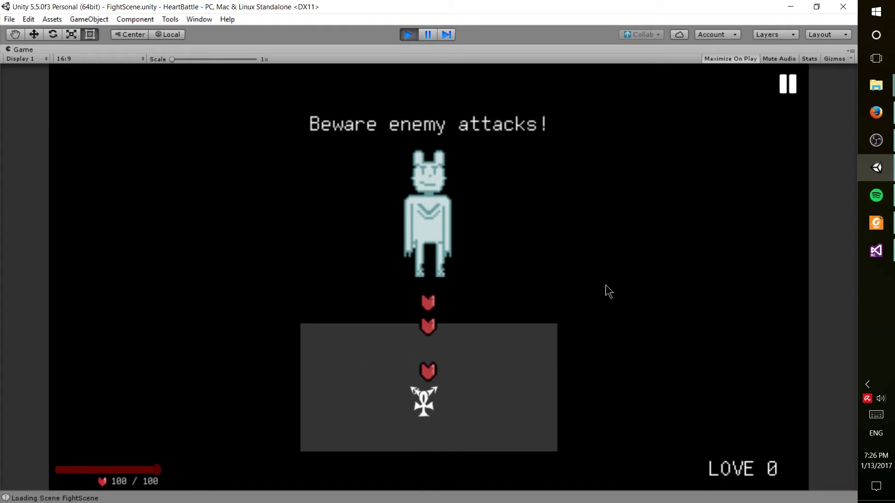
{"action": "key", "text": "Up"}
{"action": "key", "text": "Up"}
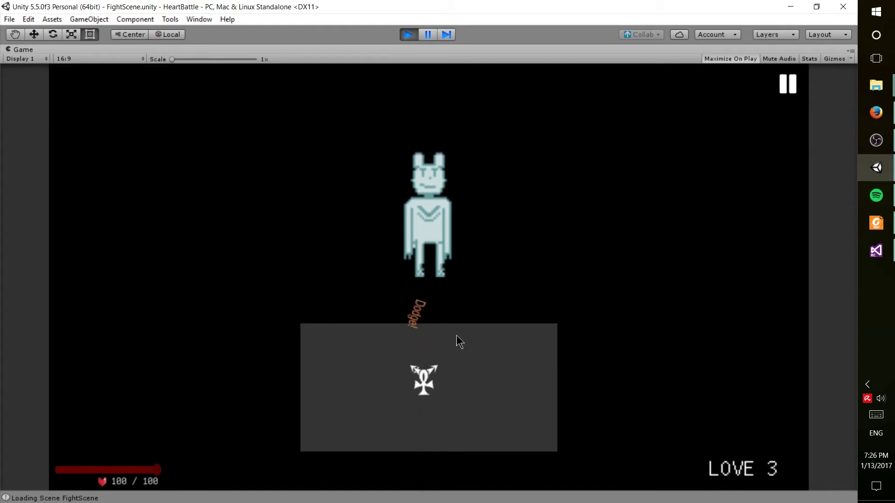
Step: Move the player symbol away from the centre of the battle box to avoid the "Dodge!" projectiles
{"action": "key", "text": "Left"}
{"action": "key", "text": "Down"}
{"action": "key", "text": "Up"}
{"action": "key", "text": "Up"}
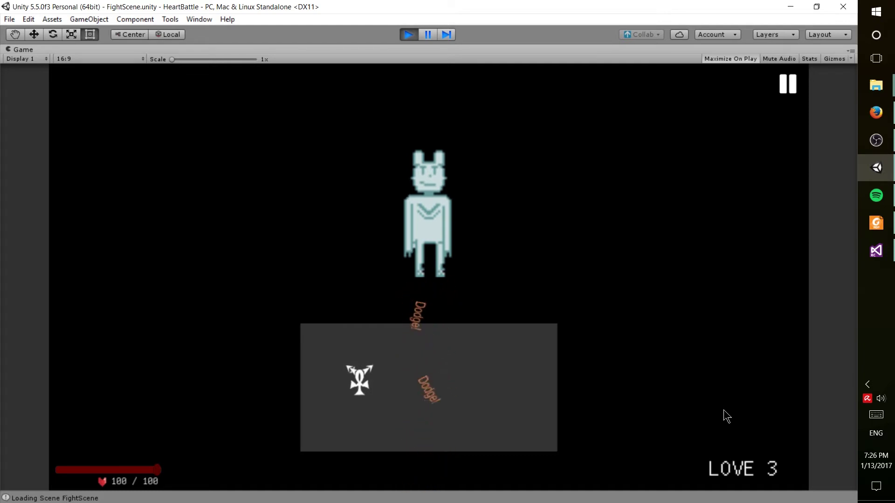
{"action": "key", "text": "Down"}
{"action": "key", "text": "Up"}
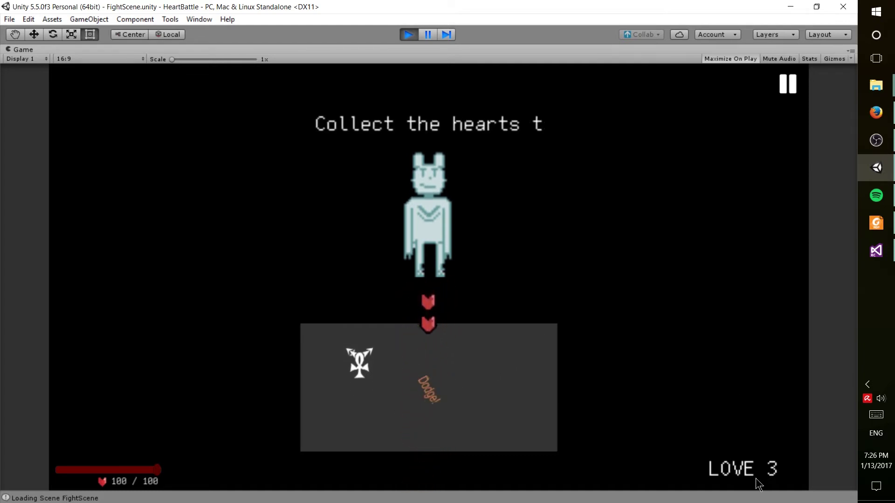
Step: Collect the second wave of hearts, let the game continue to the level select, and stop play mode
{"action": "key", "text": "Right"}
{"action": "key", "text": "Down"}
{"action": "key", "text": "Left"}
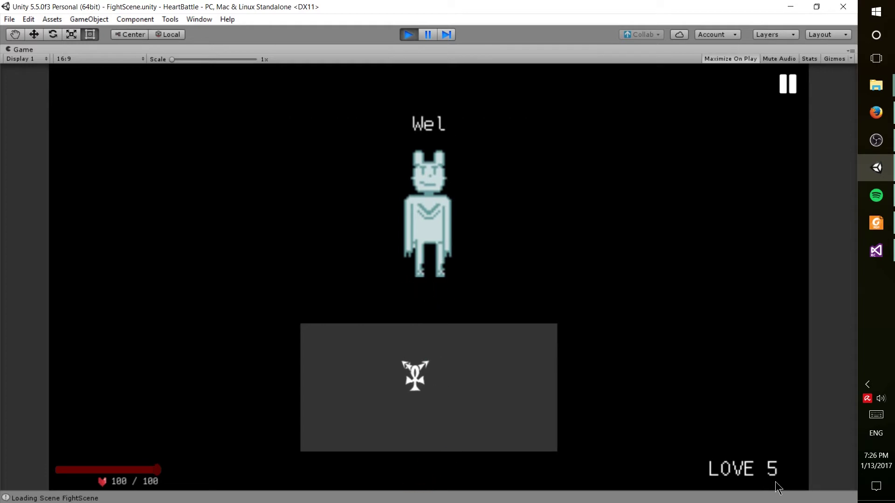
{"action": "key", "text": "Down"}
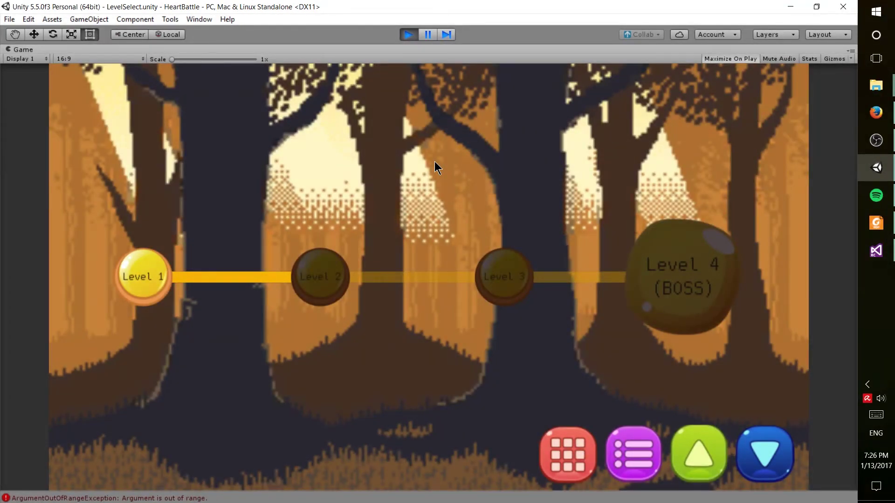
{"action": "left_click", "coordinate": [408, 34]}
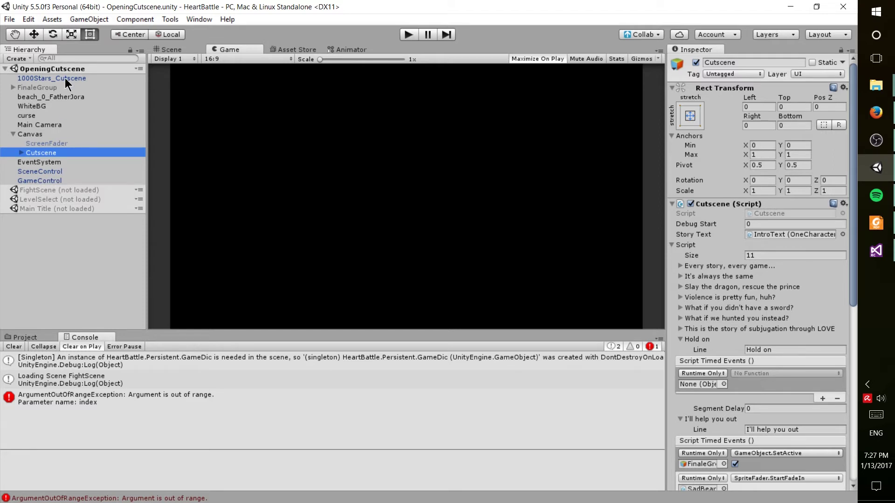
Step: Inspect the components of 1000Stars_Cutscene and FinaleGroup, including its children Hero (Opening), SadBear (Opening) and CutsceneHearts
{"action": "left_click", "coordinate": [66, 78]}
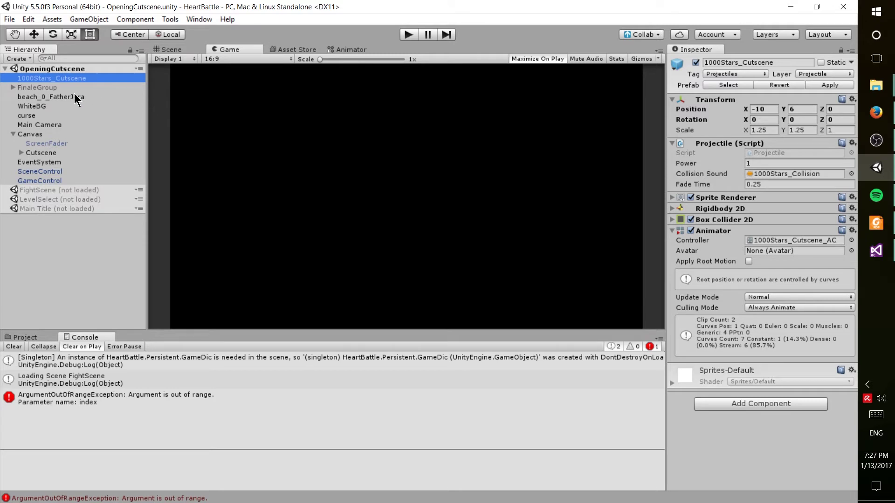
{"action": "left_click", "coordinate": [75, 88]}
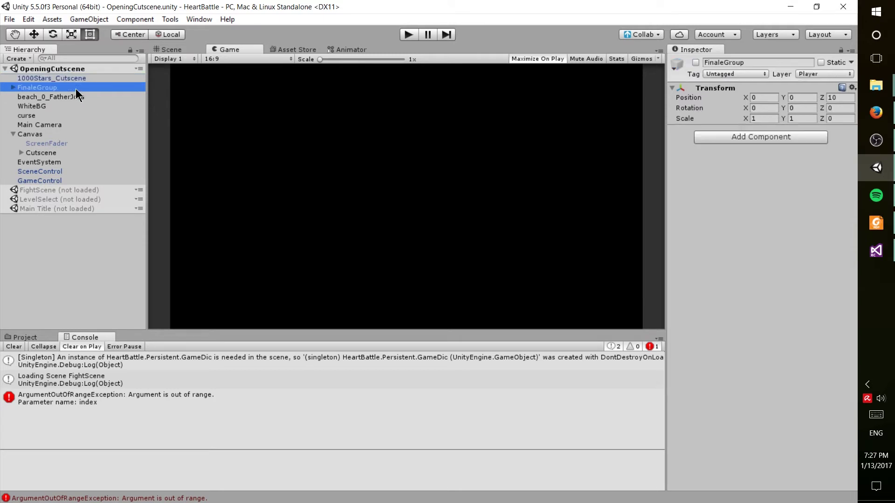
{"action": "left_click", "coordinate": [13, 87]}
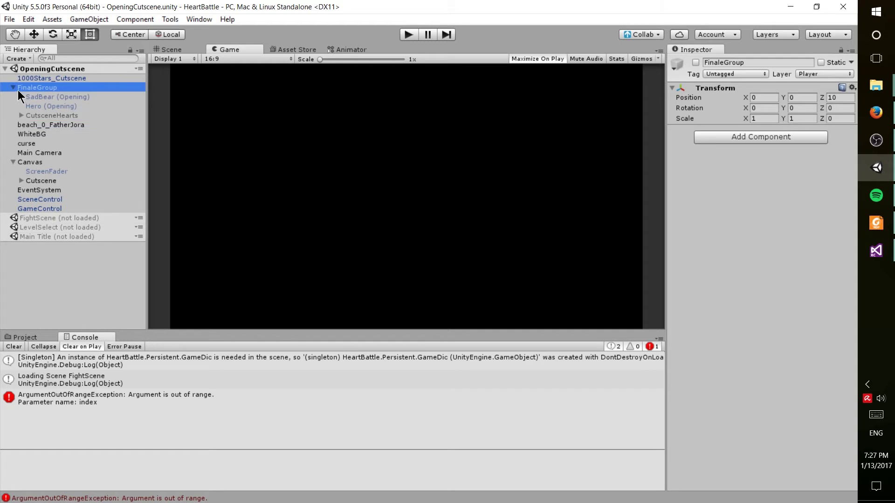
{"action": "left_click", "coordinate": [48, 106]}
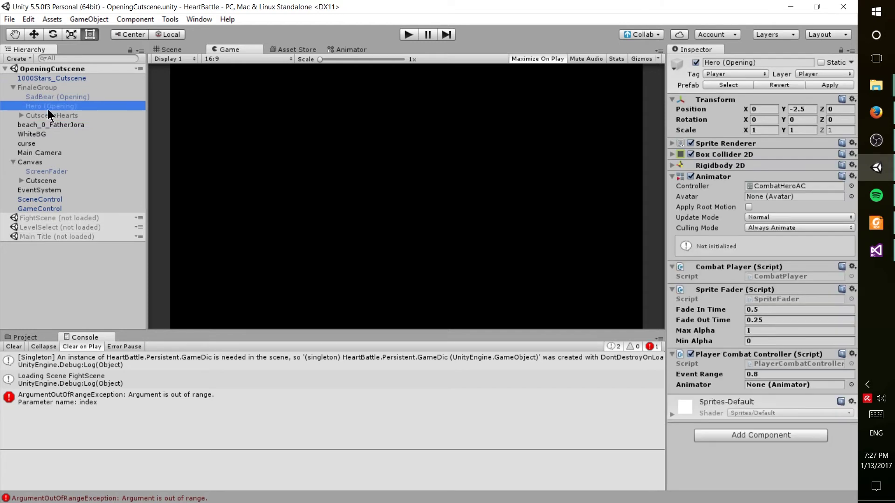
{"action": "left_click", "coordinate": [83, 97]}
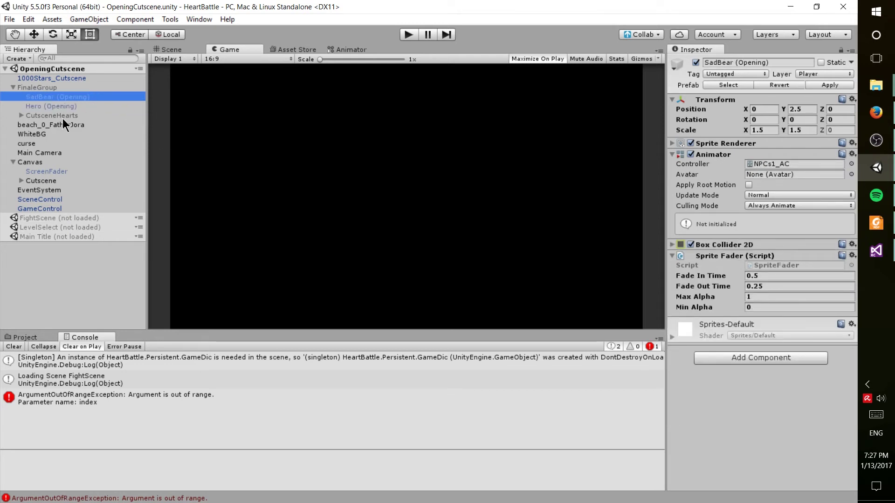
{"action": "left_click", "coordinate": [22, 114]}
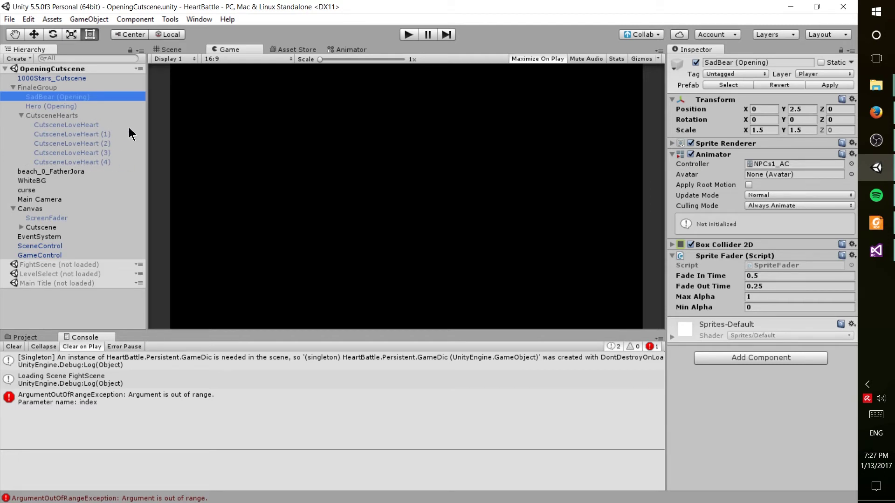
{"action": "left_click", "coordinate": [100, 116]}
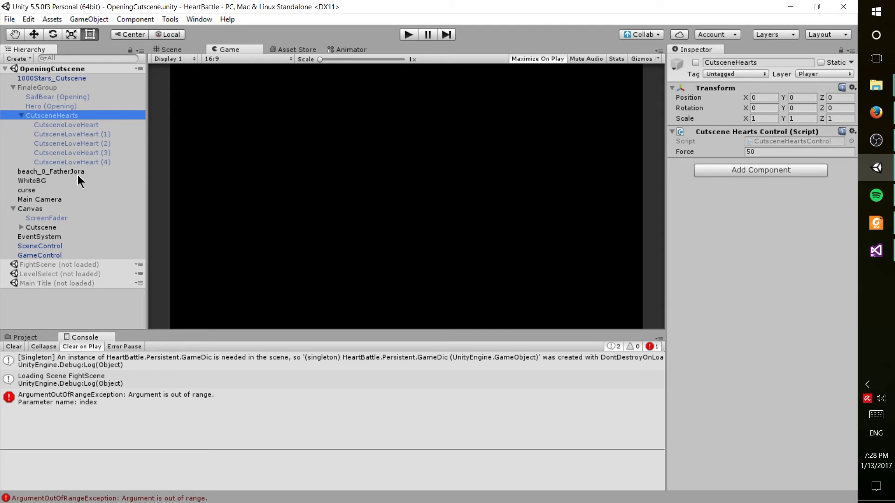
Step: Inspect the Canvas's Cutscene object and the curse object's components
{"action": "left_click", "coordinate": [55, 208]}
{"action": "left_click", "coordinate": [47, 227]}
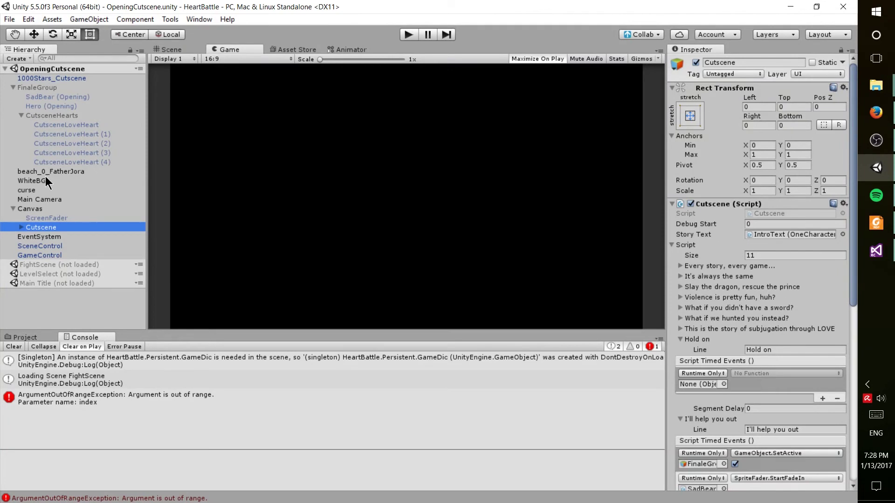
{"action": "left_click", "coordinate": [43, 190]}
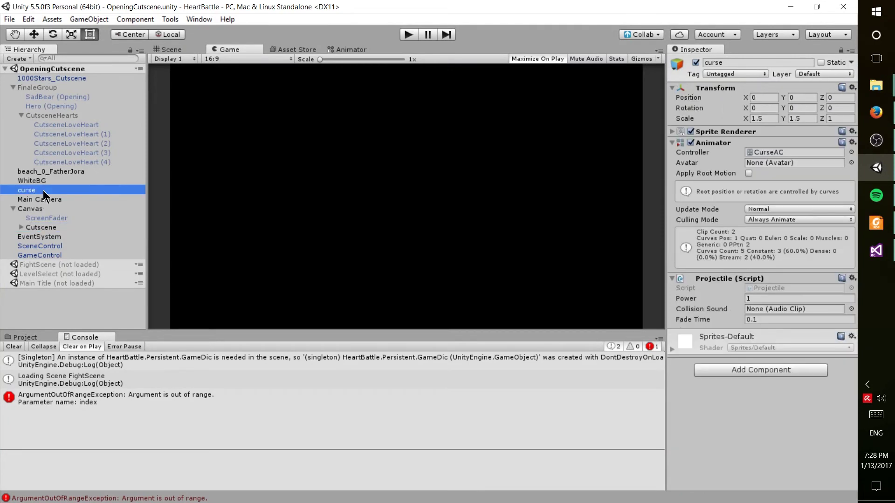
Step: Show the Cutscene object's script component and widen the Inspector so its entries are readable
{"action": "left_click", "coordinate": [59, 227]}
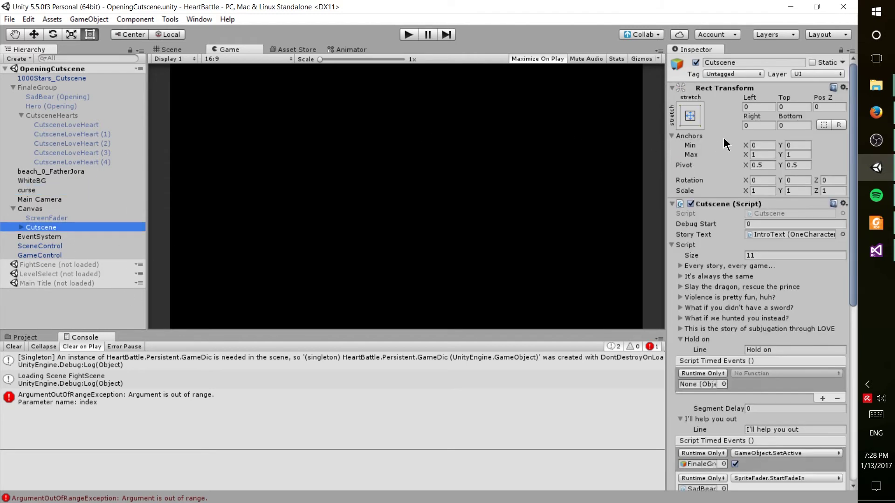
{"action": "left_click_drag", "start_coordinate": [667, 163], "coordinate": [634, 164]}
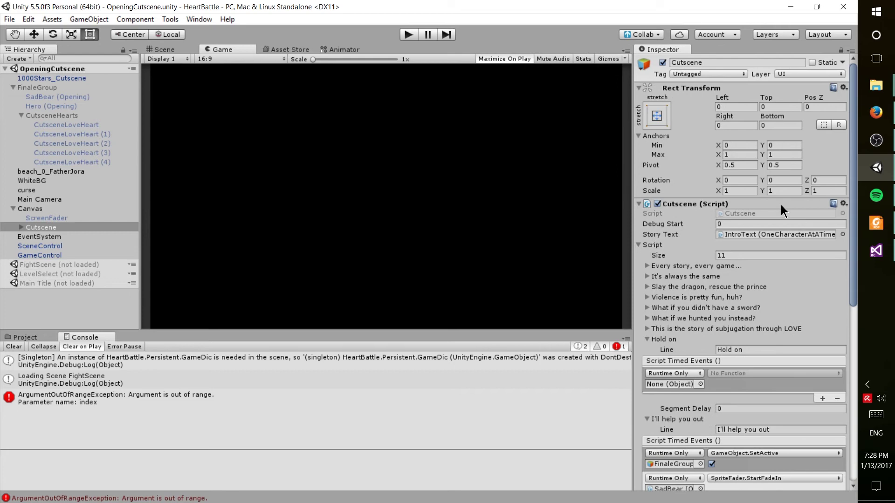
{"action": "scroll", "coordinate": [781, 205], "scroll_direction": "down", "scroll_amount": 2}
{"action": "scroll", "coordinate": [781, 204], "scroll_direction": "down", "scroll_amount": 1}
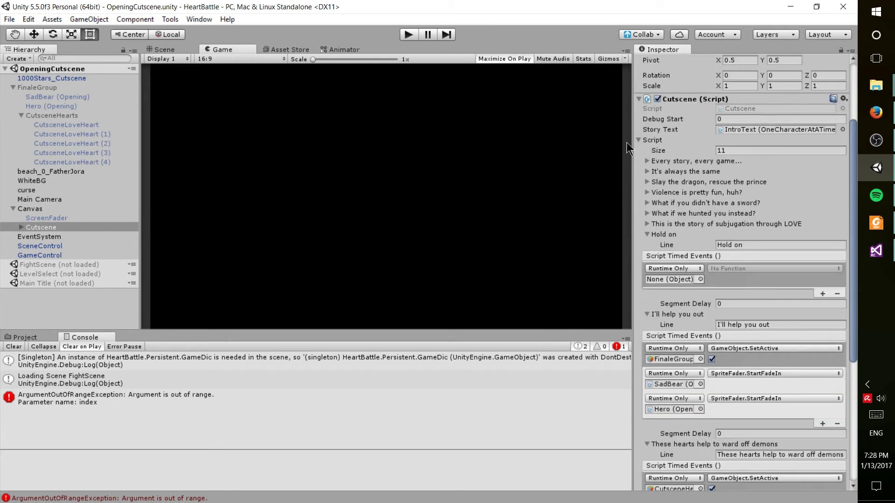
{"action": "left_click_drag", "start_coordinate": [634, 148], "coordinate": [547, 148]}
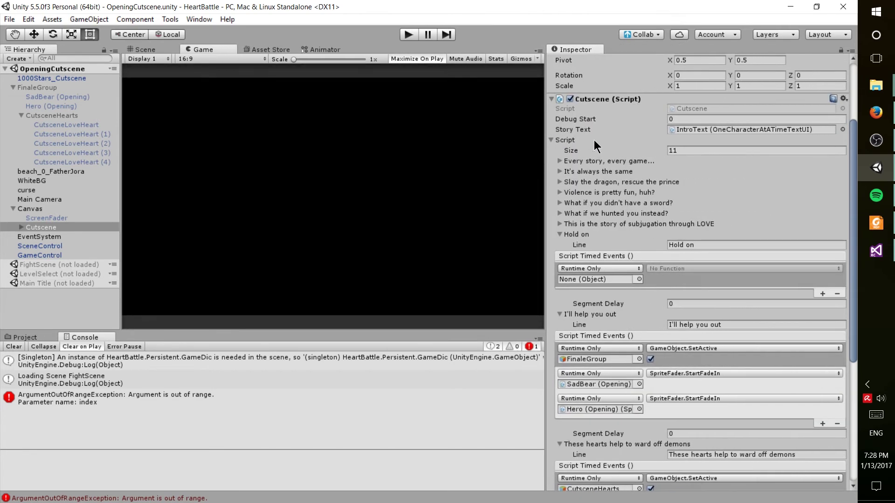
Step: Examine the line text and timed events of the "Every story, every game..." and "Violence is pretty fun, huh?" script entries
{"action": "left_click", "coordinate": [560, 161]}
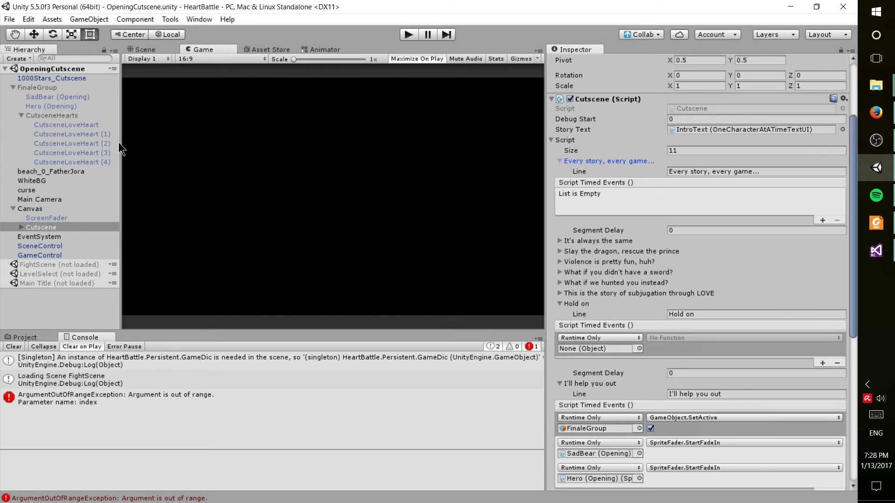
{"action": "scroll", "coordinate": [642, 360], "scroll_direction": "down", "scroll_amount": 2}
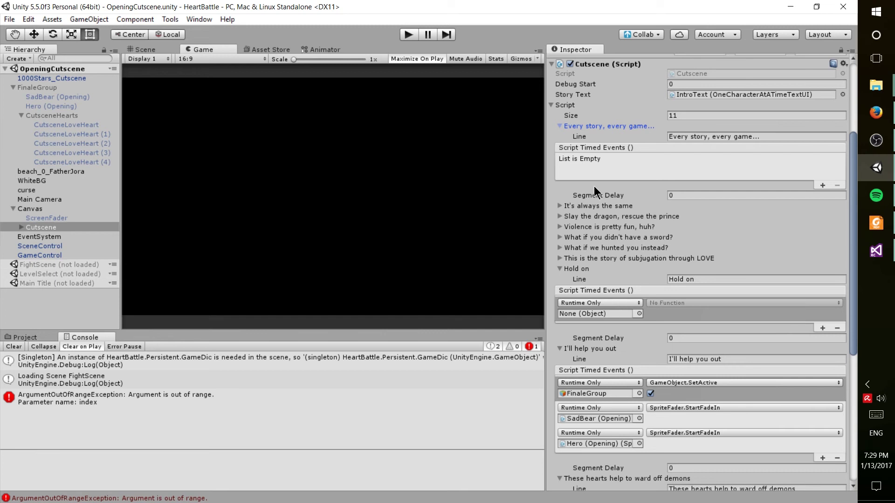
{"action": "left_click", "coordinate": [560, 227]}
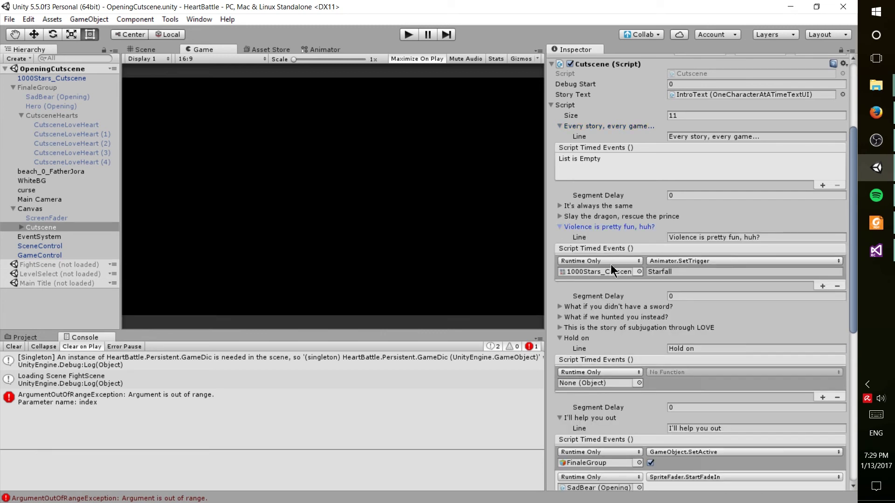
{"action": "left_click", "coordinate": [559, 227]}
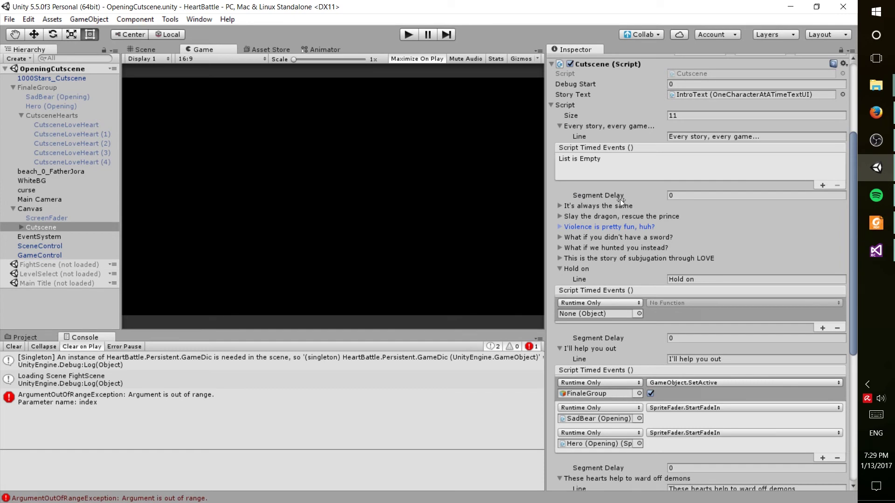
Step: Review the closing script entries and the timed events of "This is the story of subjugation through LOVE", then collapse that entry
{"action": "scroll", "coordinate": [705, 282], "scroll_direction": "down", "scroll_amount": 10}
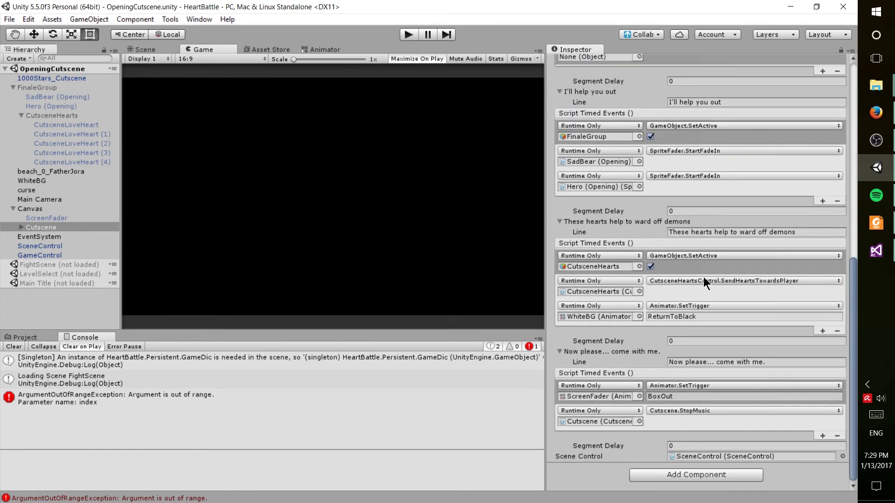
{"action": "scroll", "coordinate": [704, 277], "scroll_direction": "up", "scroll_amount": 10}
{"action": "left_click", "coordinate": [559, 176]}
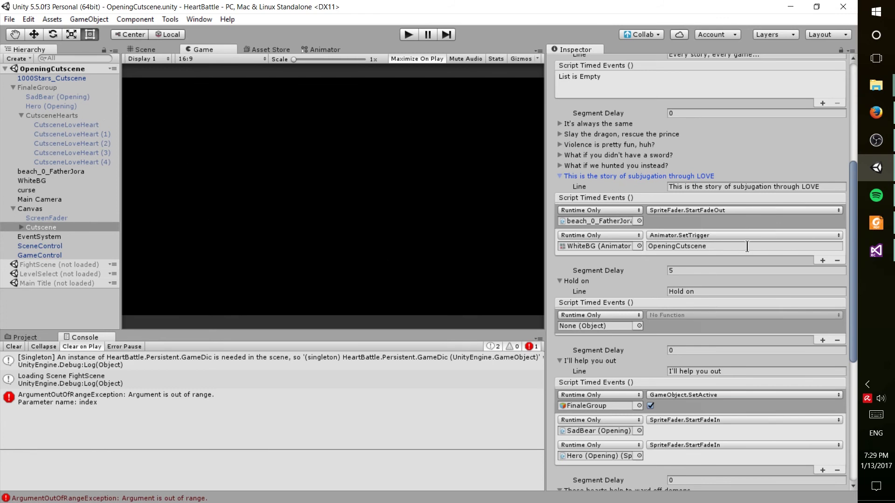
{"action": "left_click", "coordinate": [559, 176]}
{"action": "scroll", "coordinate": [606, 171], "scroll_direction": "up", "scroll_amount": 5}
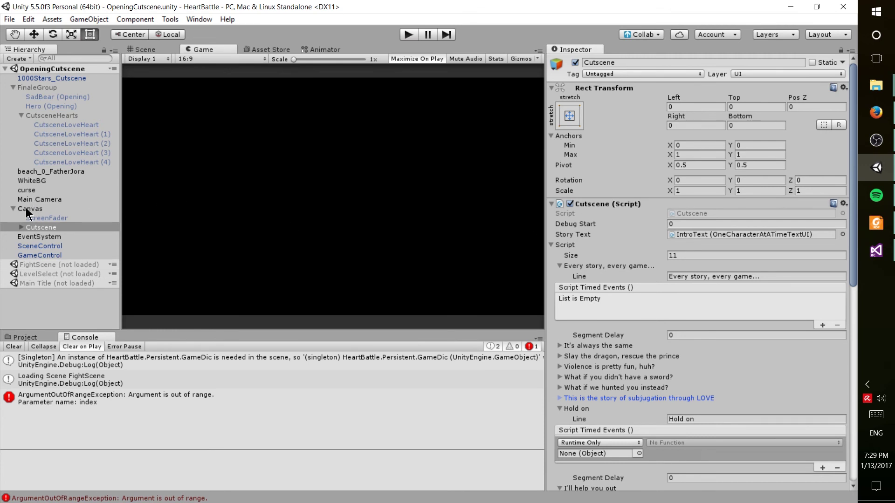
Step: Show the Cutscene object's final script entries and widen the Inspector further to reveal the full event targets
{"action": "left_click", "coordinate": [41, 227]}
{"action": "scroll", "coordinate": [699, 280], "scroll_direction": "down", "scroll_amount": 15}
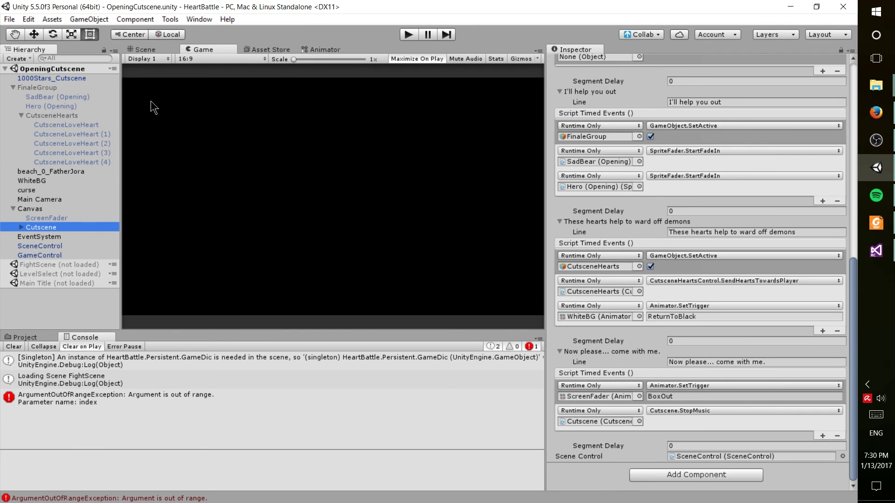
{"action": "left_click_drag", "start_coordinate": [544, 268], "coordinate": [451, 276]}
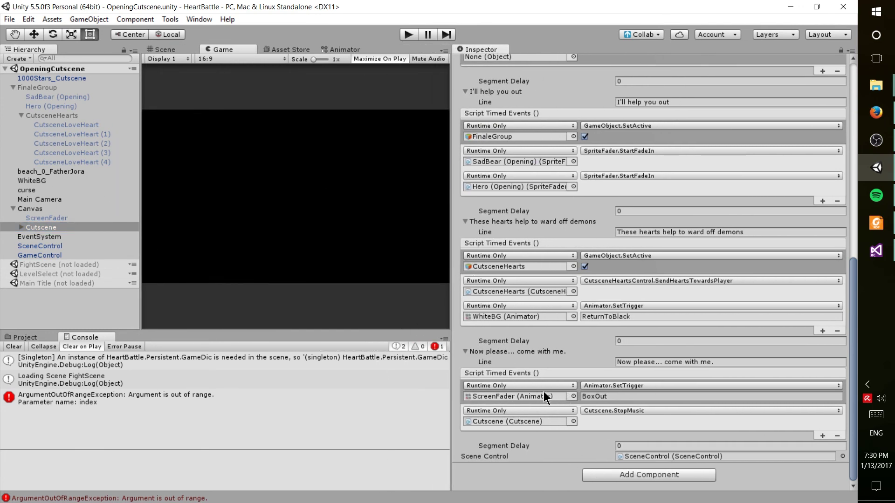